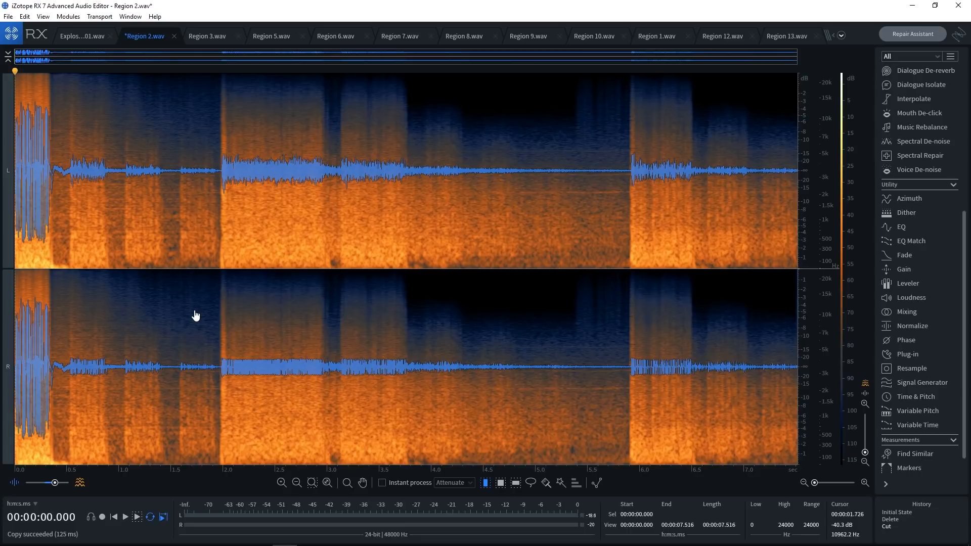
Step: Paste the cut audio at the start of Region 2.wav and reverse the pasted section
key("ctrl+v")
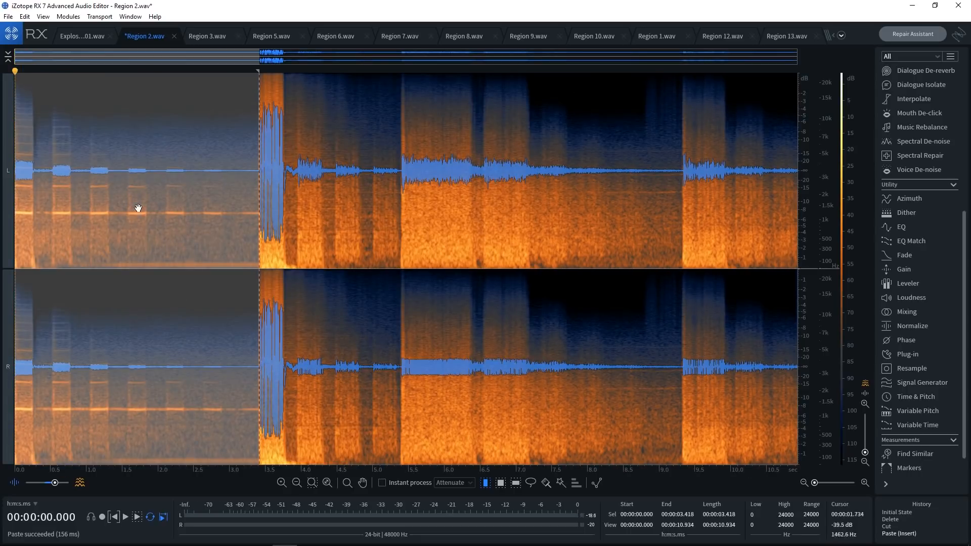
right_click(133, 227)
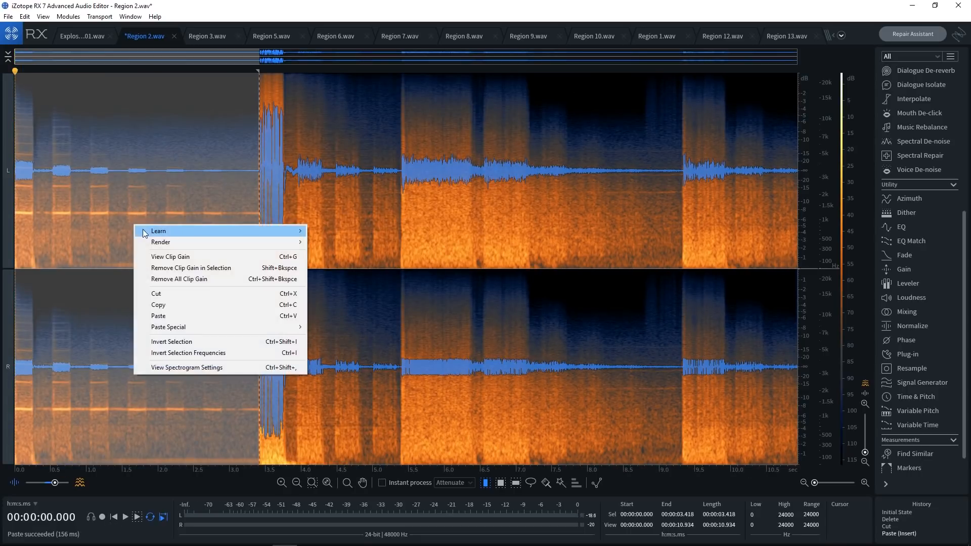
mouse_move(262, 242)
left_click(382, 87)
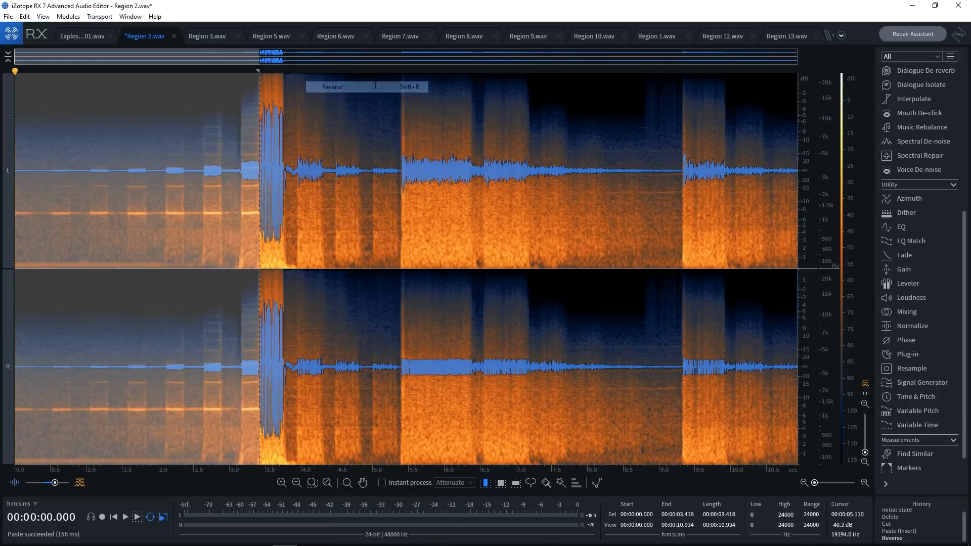
Step: Play back the reversed opening from about 0.5 s and the section after the burst from about 5.39 s
left_click(51, 190)
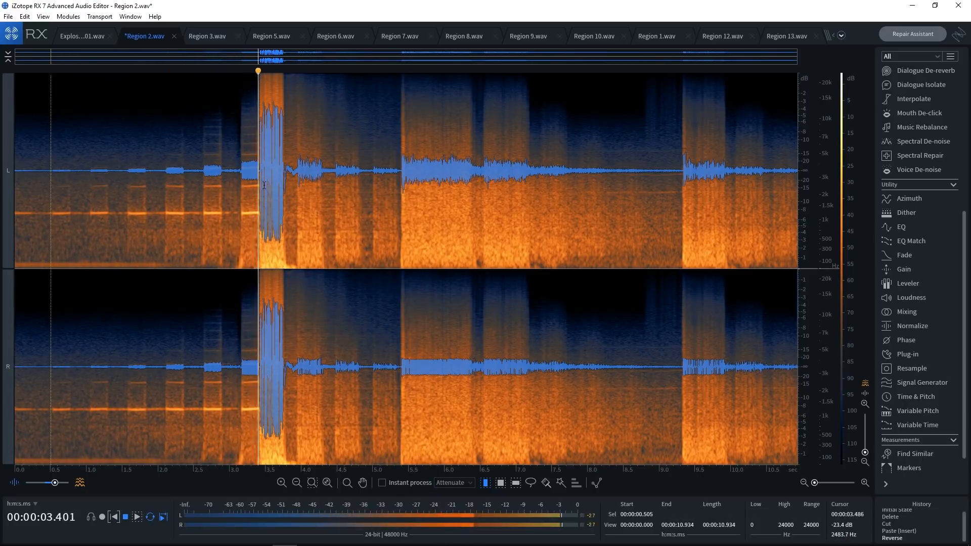
left_click(400, 182)
key("space")
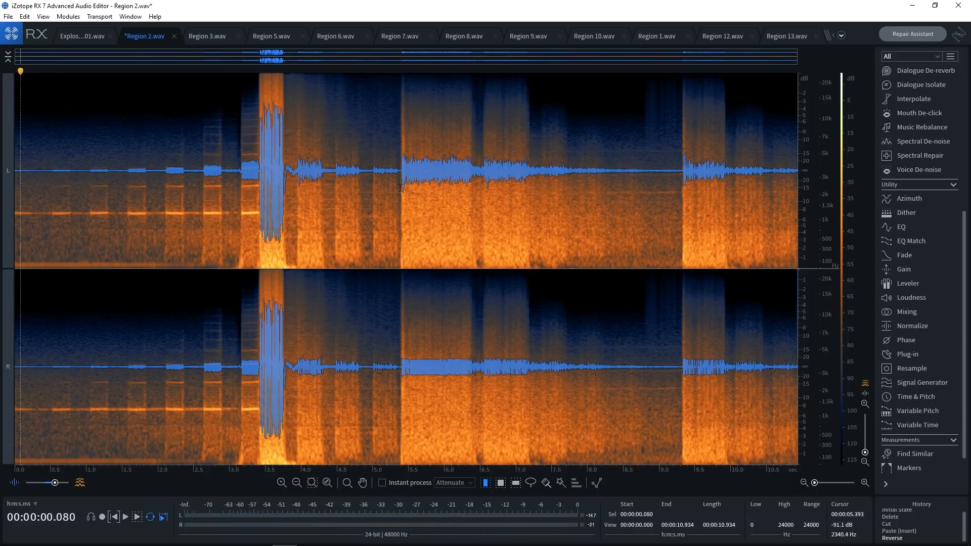
left_click(402, 187)
key("space")
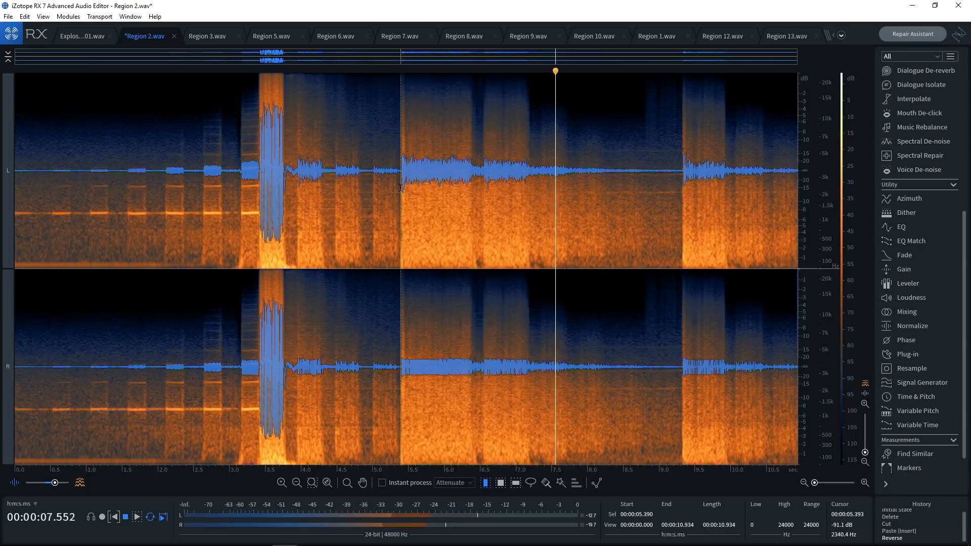
key("space")
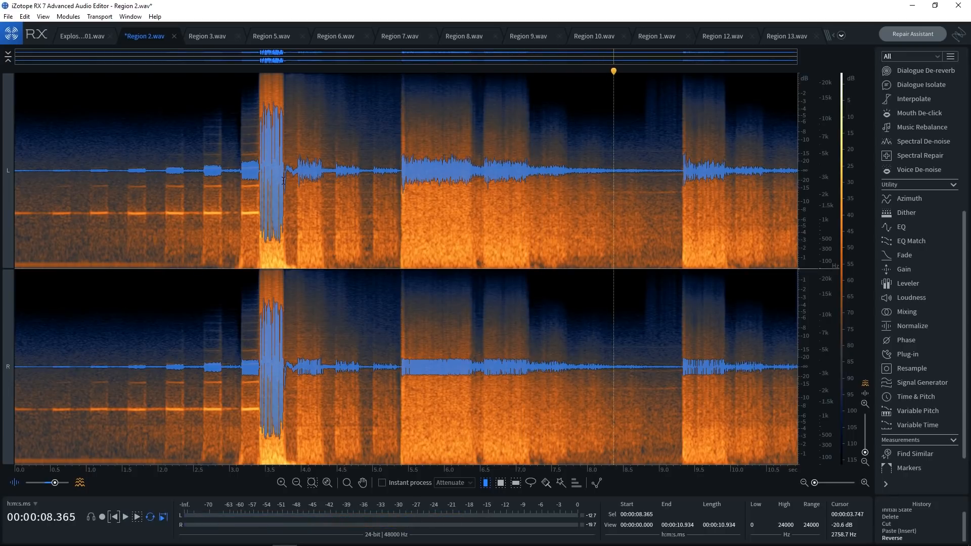
Step: Delete the audio between the loud burst and the next hit, from about 3.745 s to 5.376 s, and play the result
left_click_drag(283, 180, 399, 183)
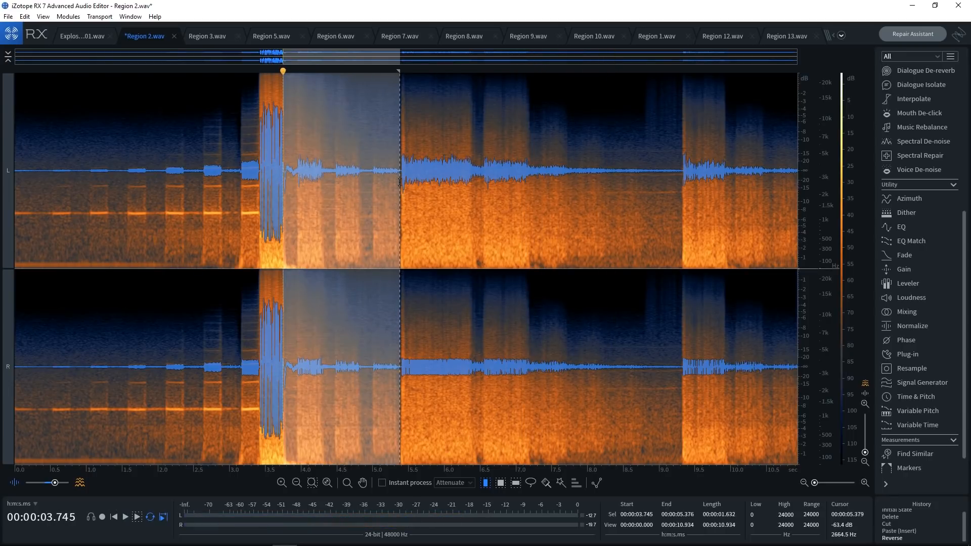
key("Delete")
key("space")
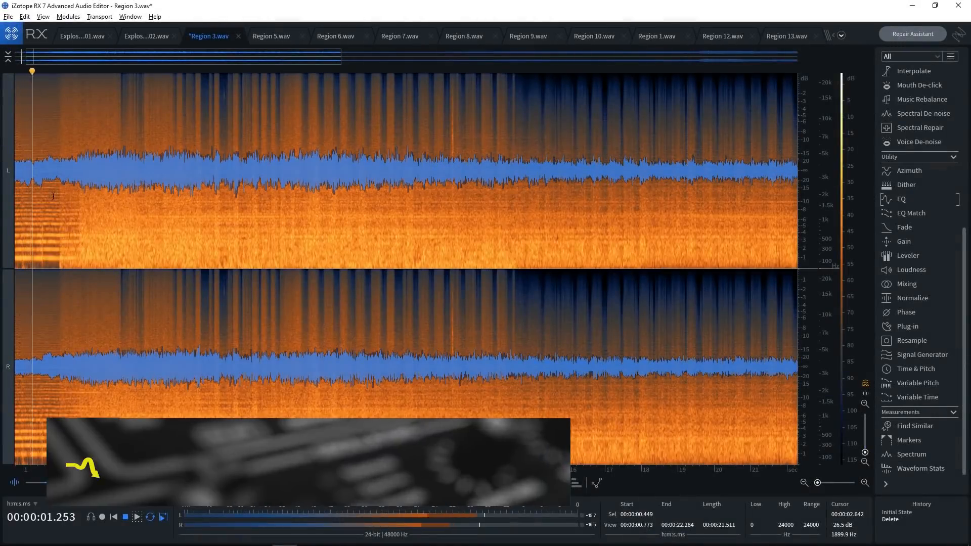
Step: Select the opening of Region 3.wav from its start to about 2.04 s and audition the selection
key("space")
left_click(61, 196)
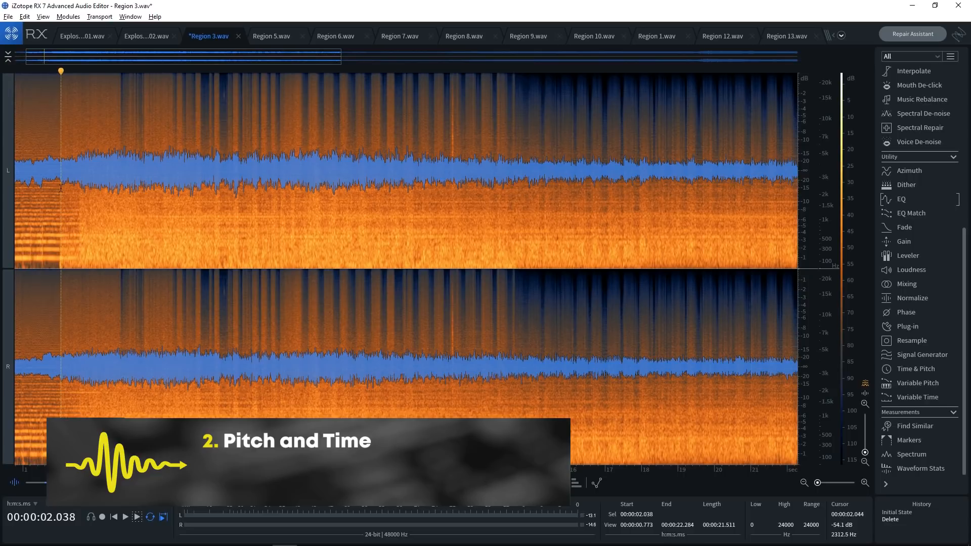
left_click_drag(61, 189, 13, 189)
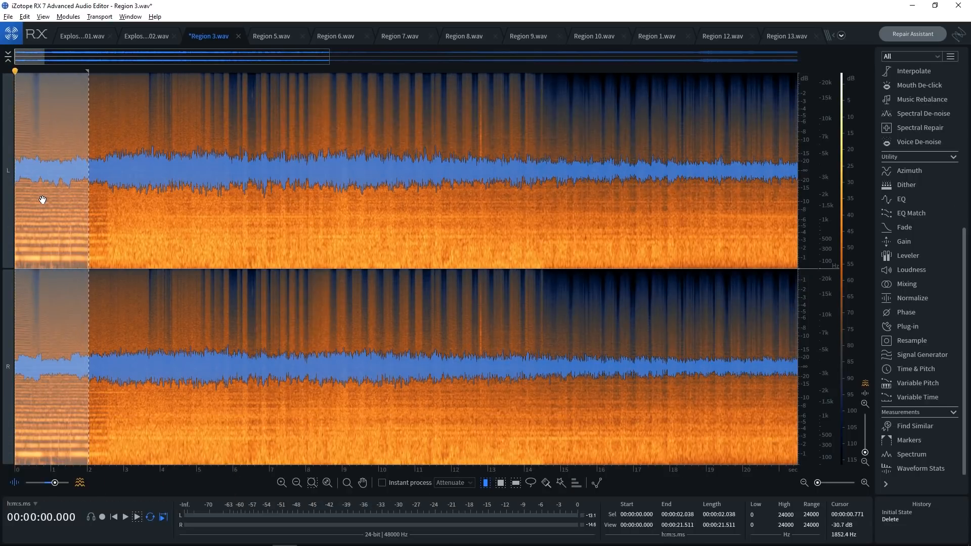
key("space")
key("space")
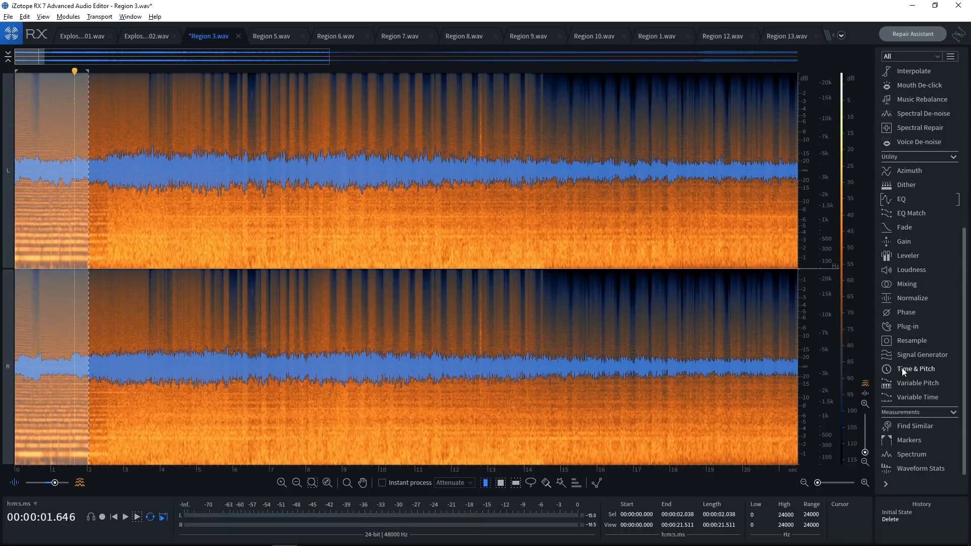
Step: Render Variable Pitch on the selection with a rising curve from -27.30 semitones at the start through -20.00 at the middle, and audition it
left_click(916, 381)
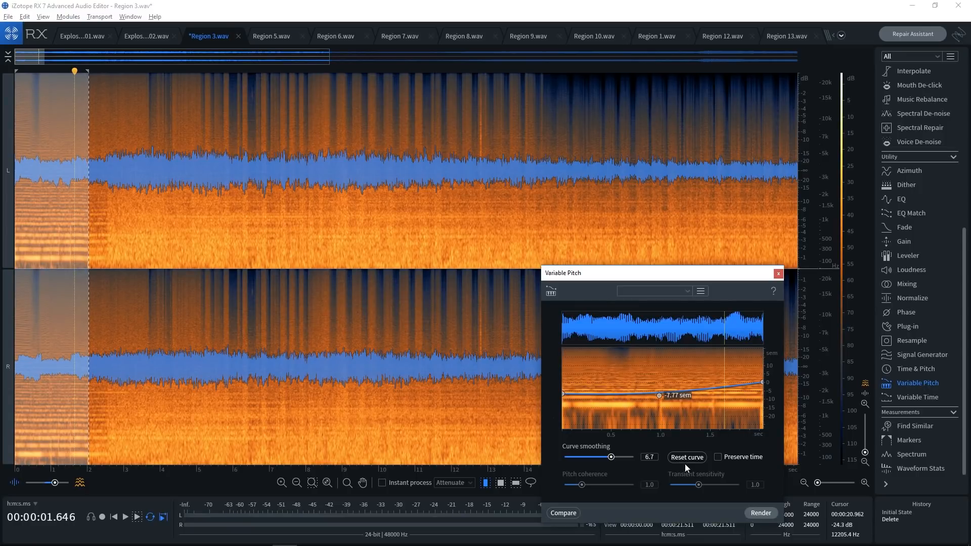
left_click_drag(680, 277, 624, 199)
left_click_drag(505, 314, 501, 352)
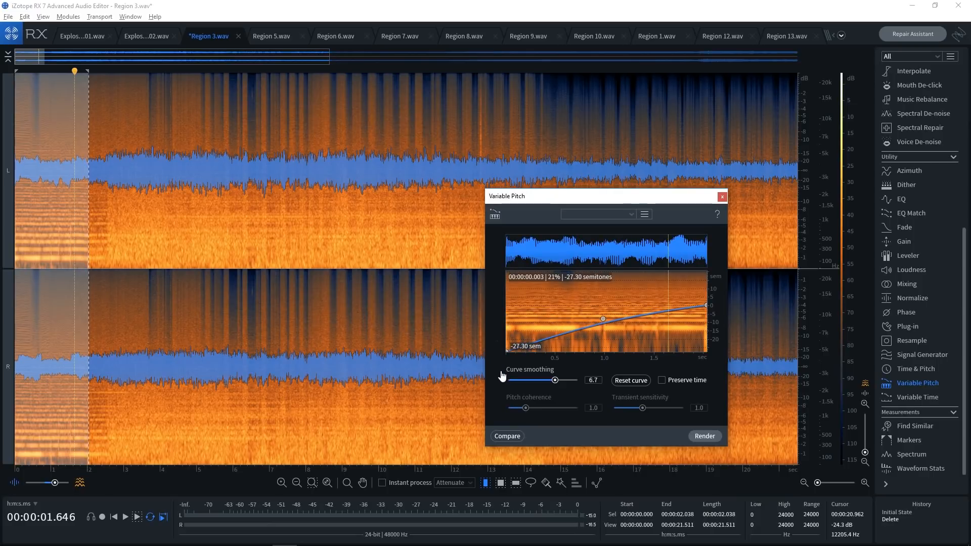
left_click_drag(604, 319, 606, 329)
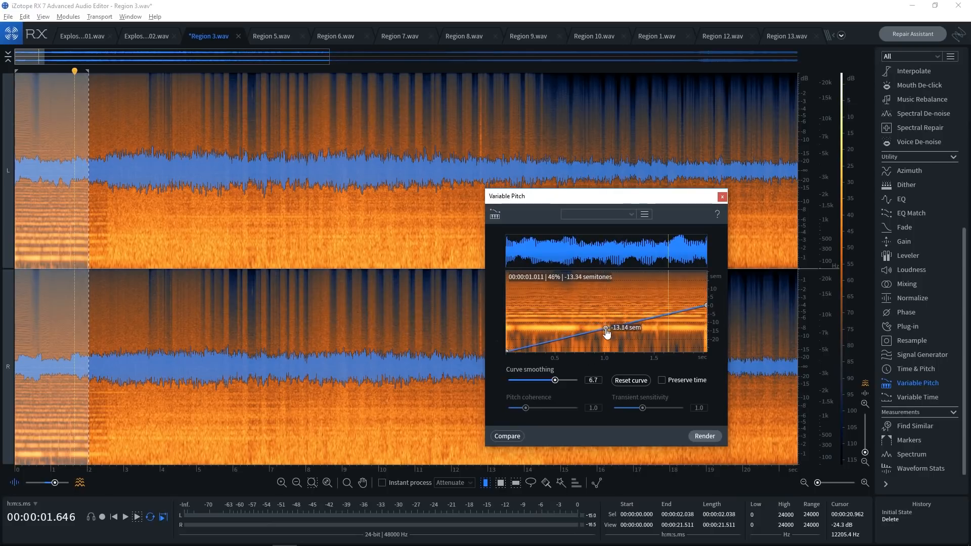
left_click(707, 437)
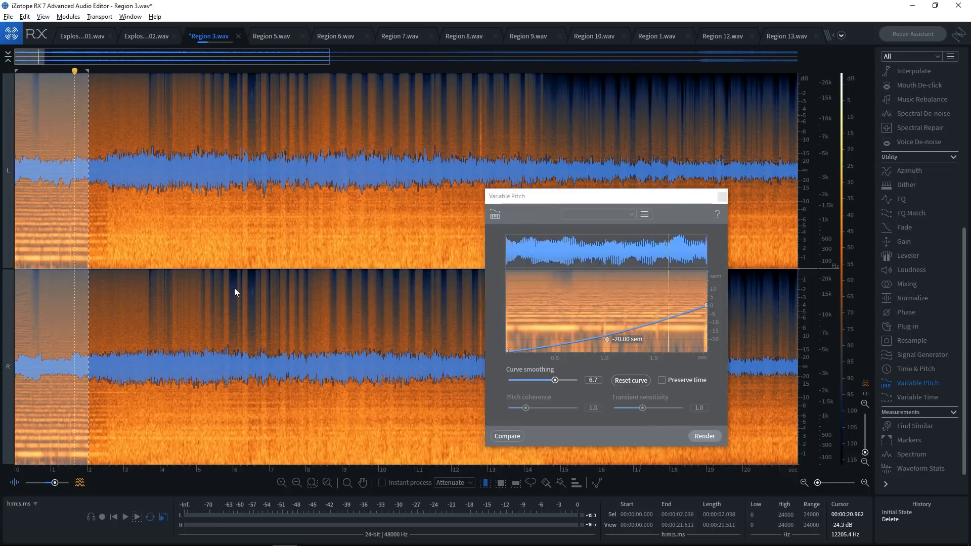
key("space")
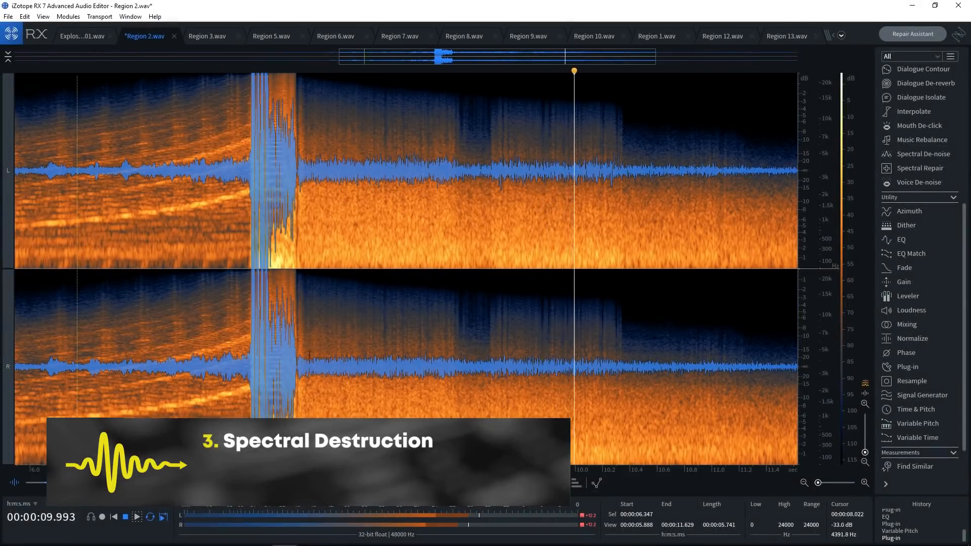
Step: Normalize the entire Region 2.wav file to a target peak level of -1.00 dBFS
scroll(312, 352, "down", 2)
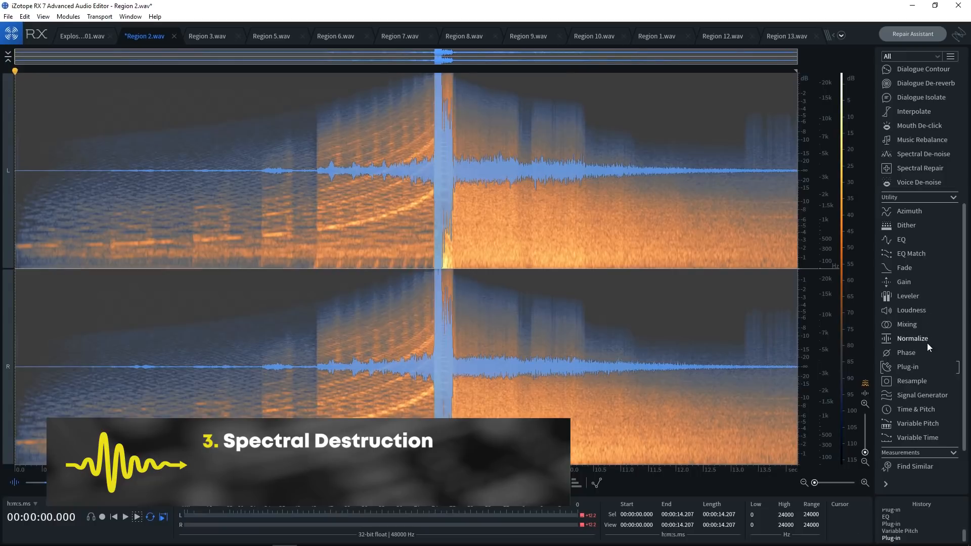
left_click(920, 339)
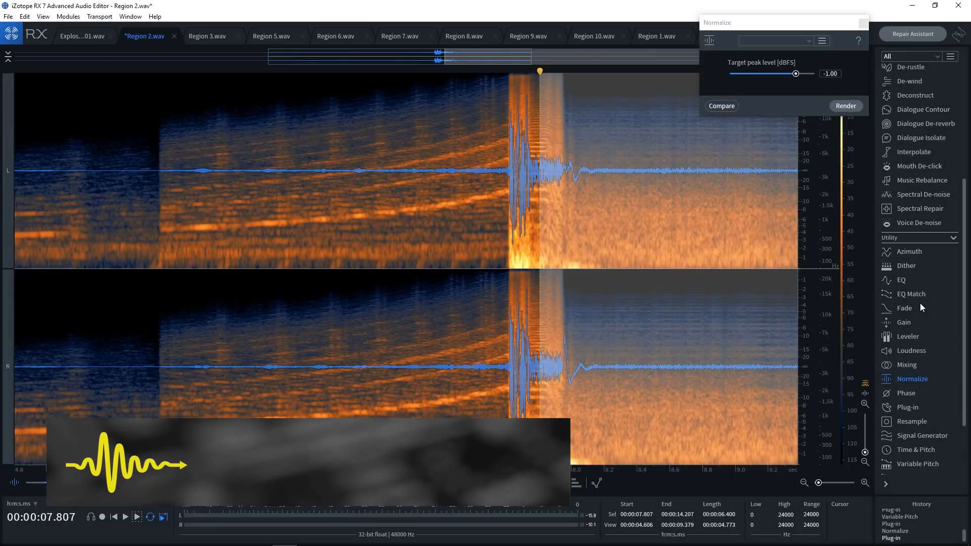
Step: Render Spectral Repair in Replace mode with 512 bands on the tail from 7.807 s to the end, and play the result
scroll(921, 303, "up", 3)
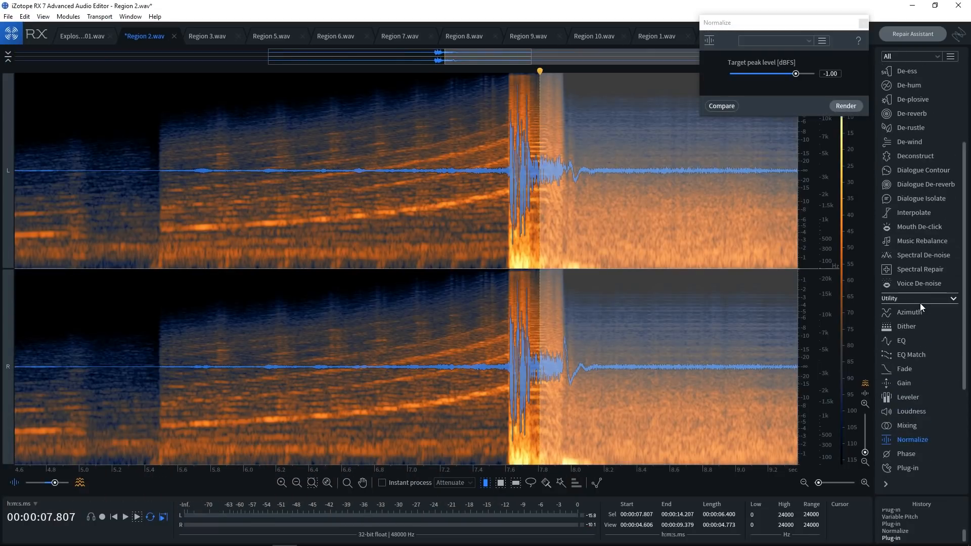
left_click(924, 268)
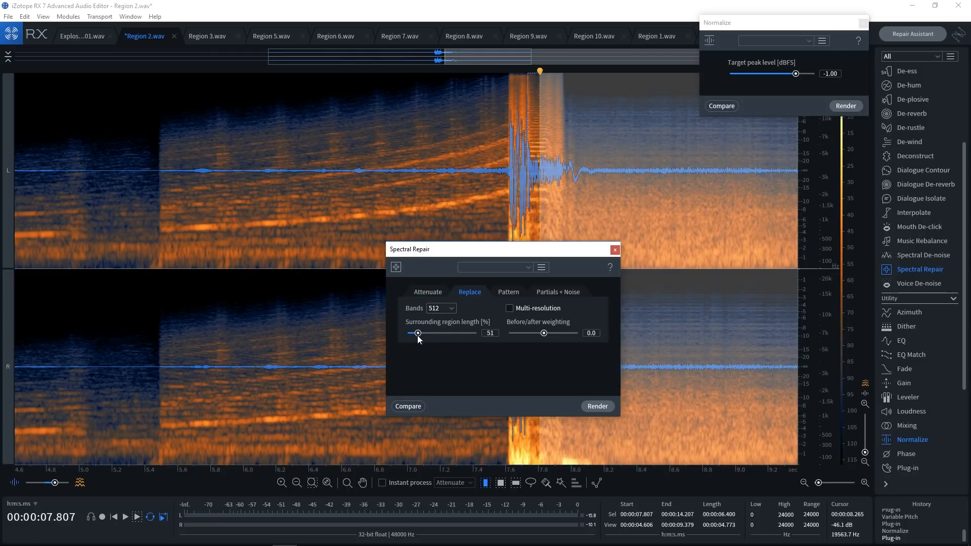
left_click(597, 411)
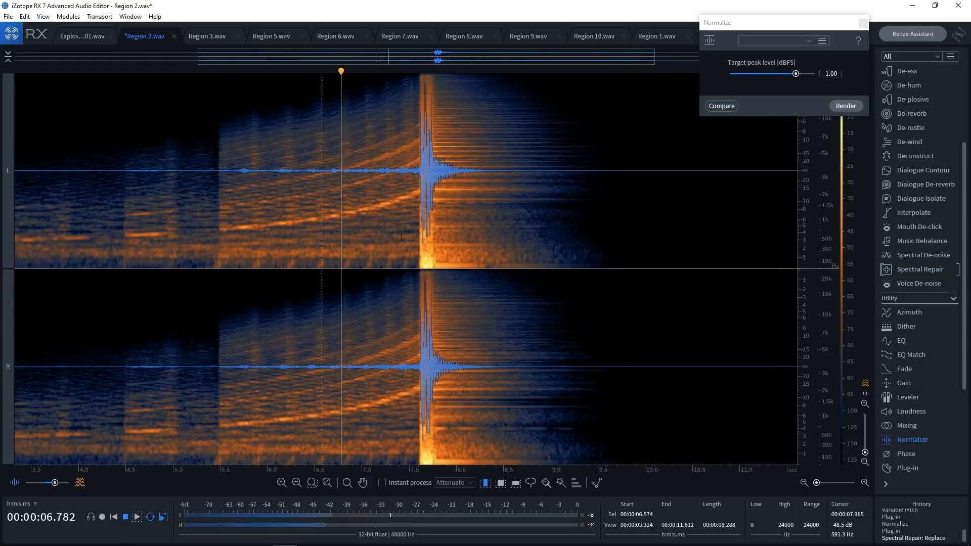
scroll(500, 87, "up", 5)
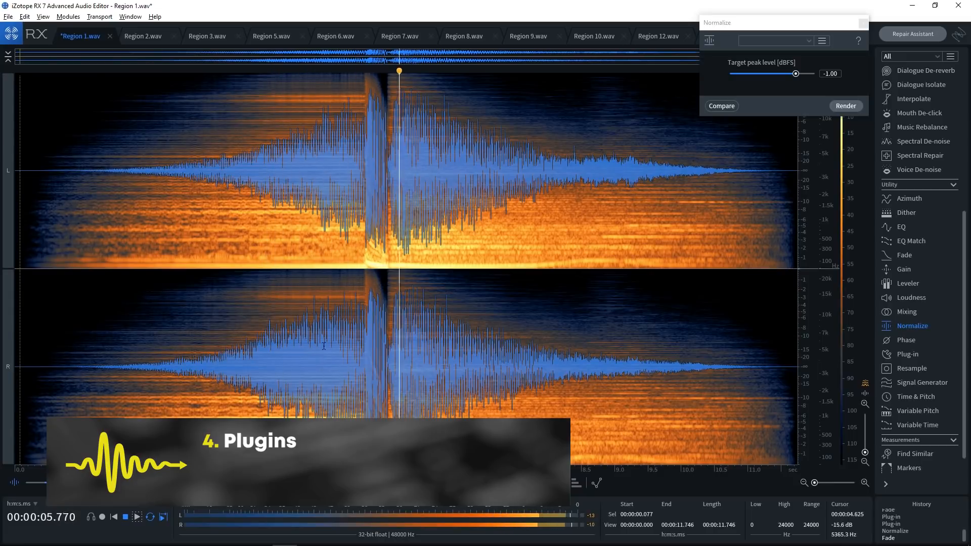
Step: Select the short transient at the start of the impact in Region 1.wav, from about 5.262 s to 5.322 s
left_click(364, 297)
scroll(349, 309, "up", 5)
left_click_drag(293, 301, 312, 306)
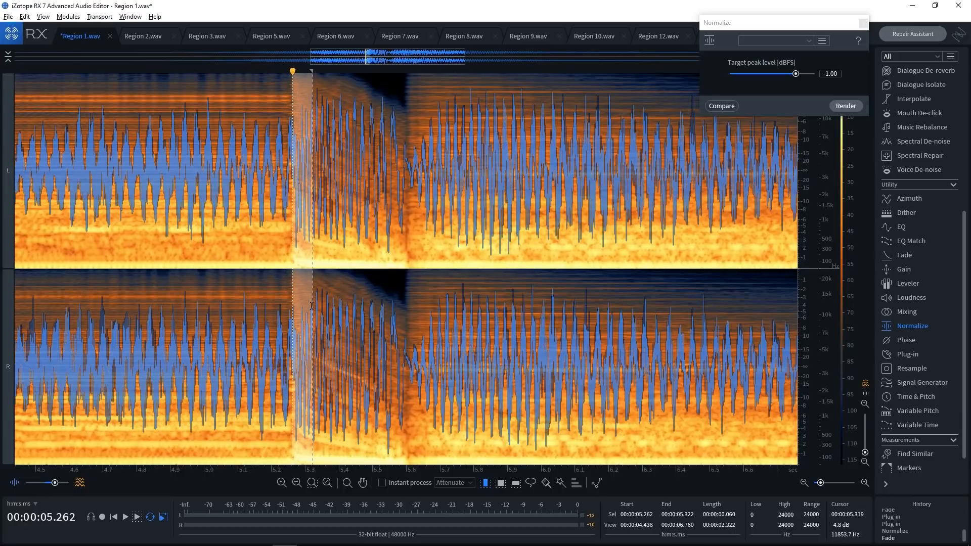
scroll(312, 305, "down", 3)
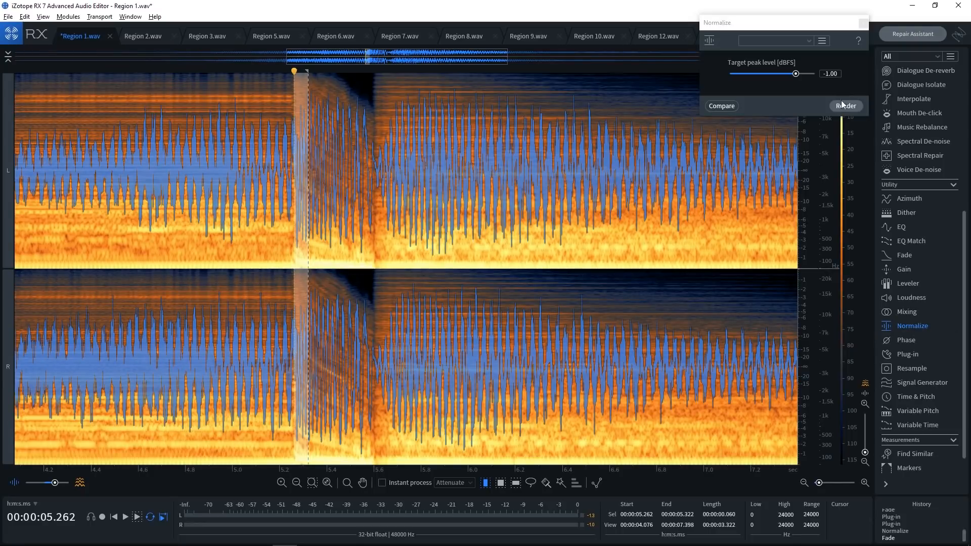
Step: Open the Plug-in module and load Devil-Loc Deluxe in place of PhaseMistress
left_click(907, 355)
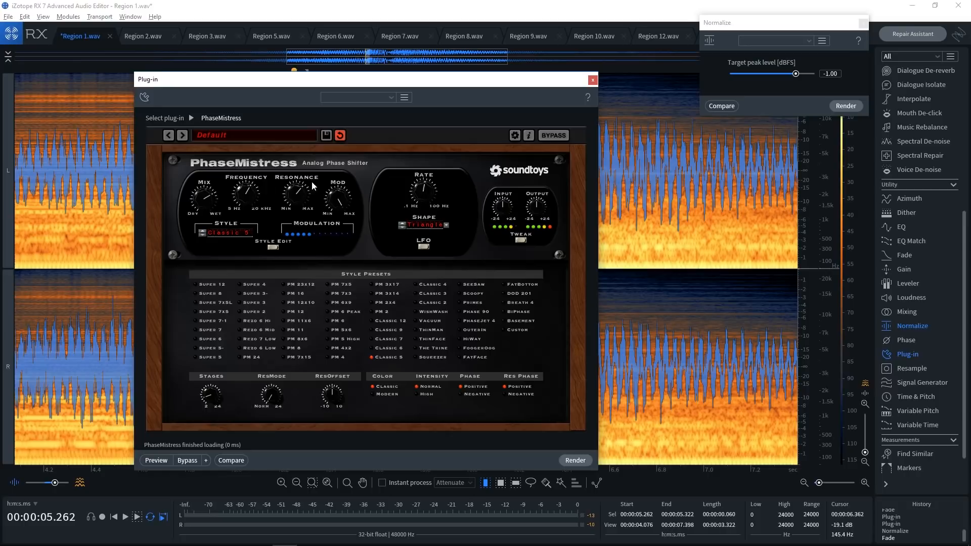
left_click(247, 138)
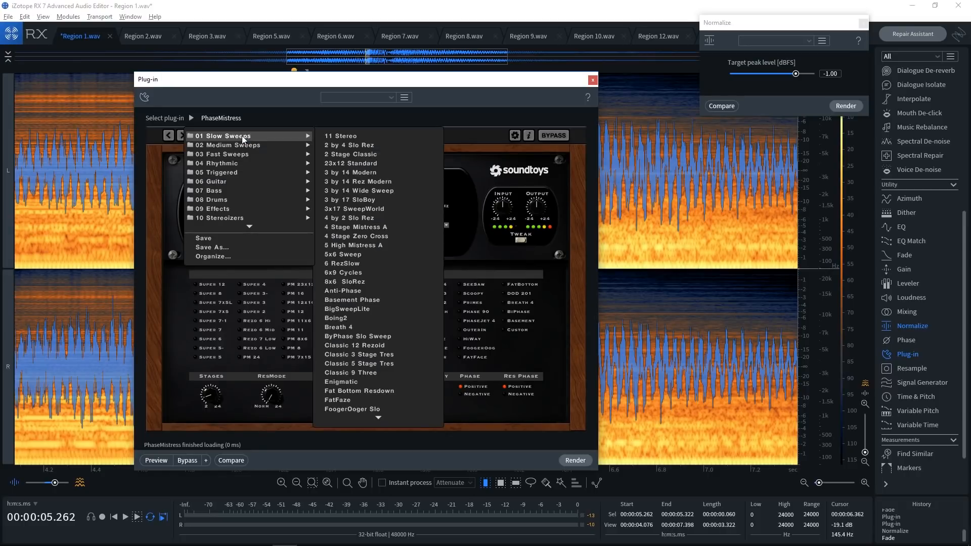
left_click(193, 117)
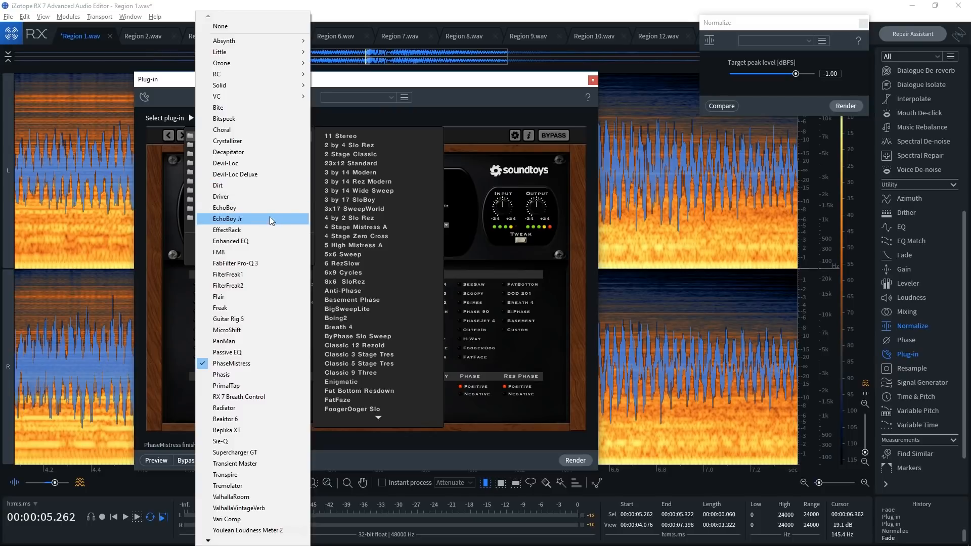
left_click(254, 175)
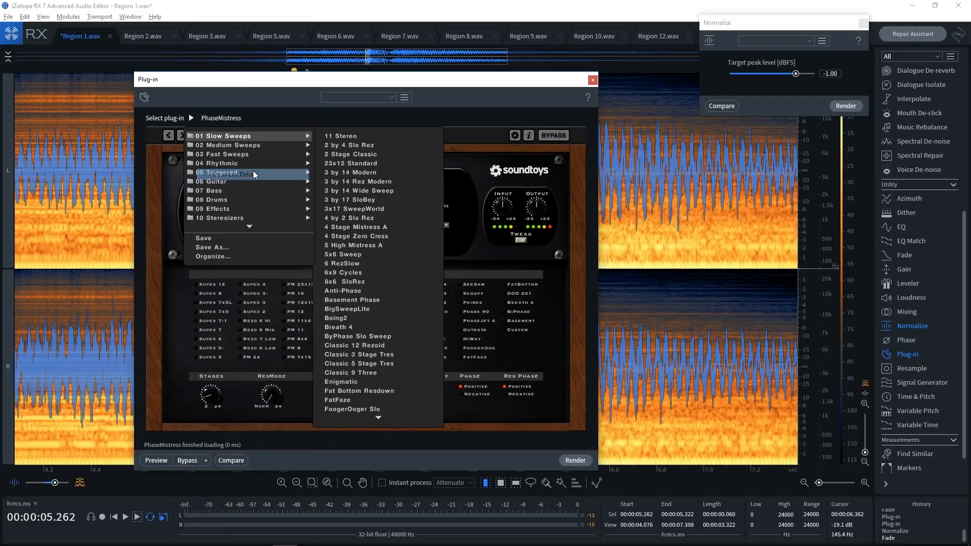
Step: Preview Devil-Loc Deluxe on the selected transient while adjusting its Crush, Crunch, Release, Mix and Darkness controls
left_click(166, 300)
left_click_drag(225, 218, 220, 190)
left_click_drag(287, 208, 286, 183)
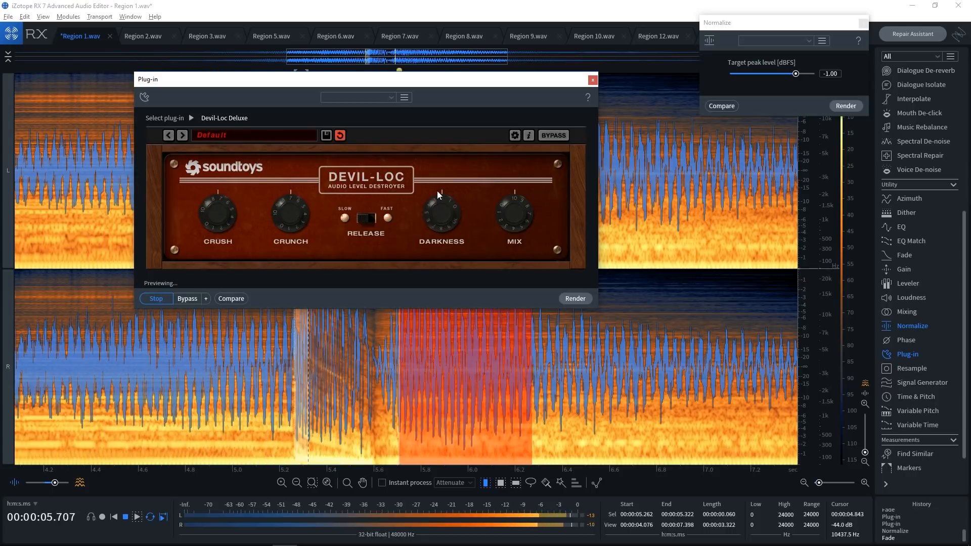
left_click(359, 221)
left_click_drag(294, 227, 293, 219)
left_click_drag(508, 208, 509, 210)
left_click_drag(445, 217, 442, 257)
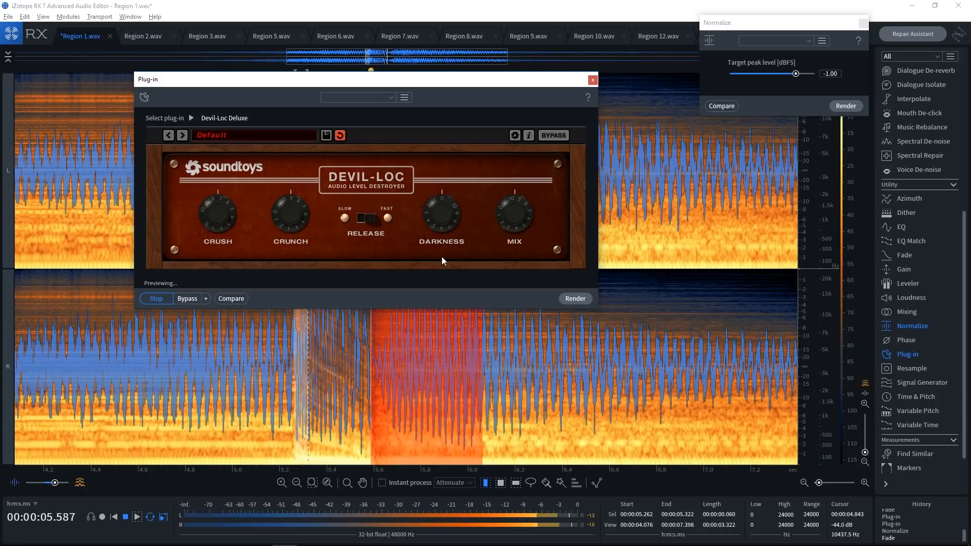
left_click_drag(220, 219, 240, 193)
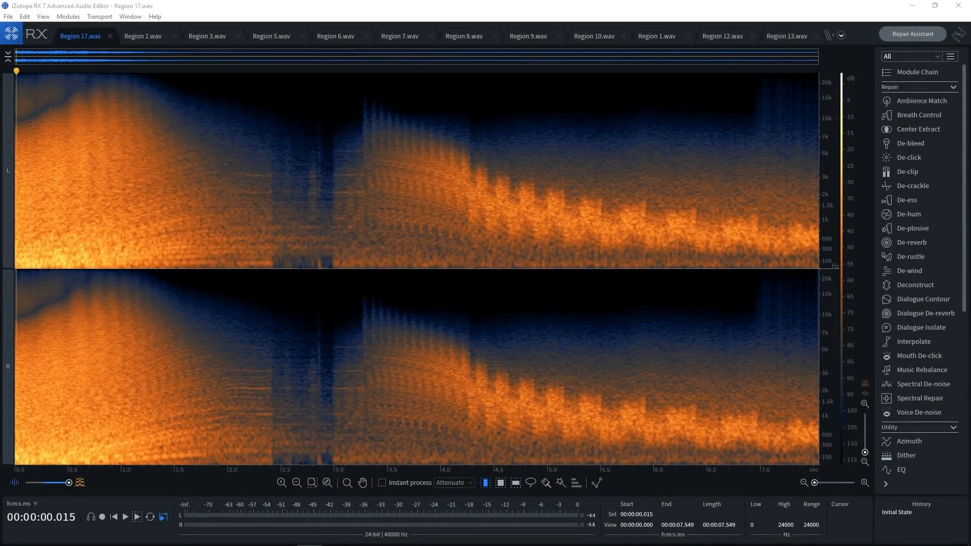
Step: Play back the Region 17, Region 2 and Region 5 clips for comparison, and close the Interpolate window
left_click(113, 518)
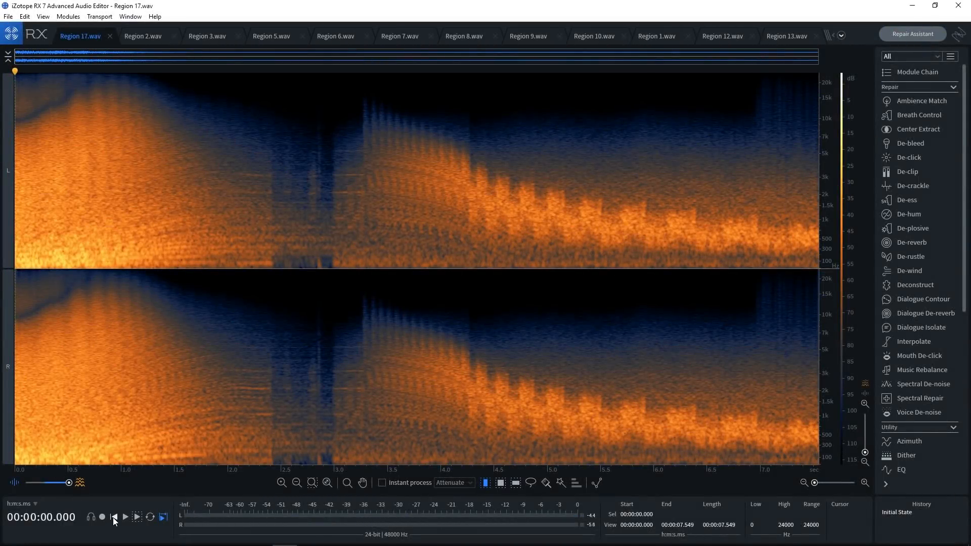
key("space")
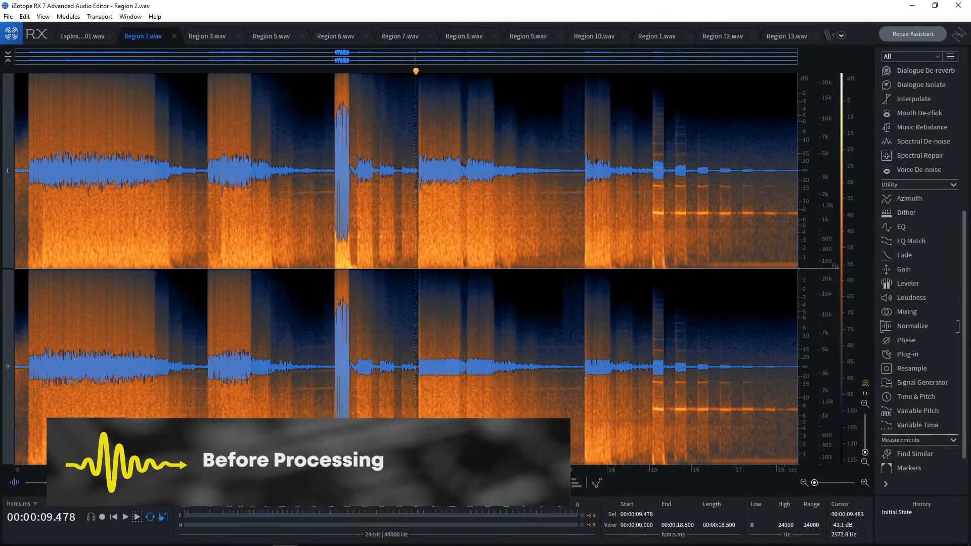
key("space")
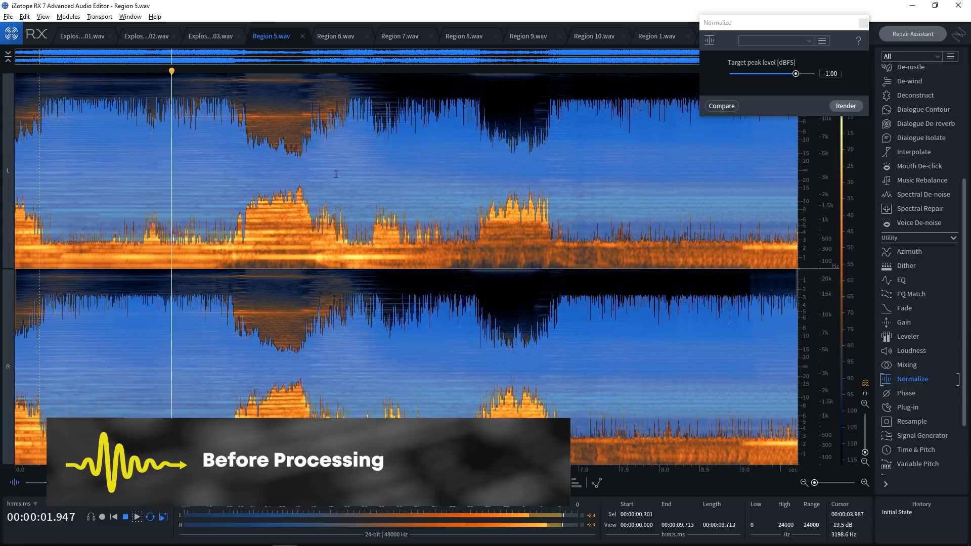
left_click(221, 203)
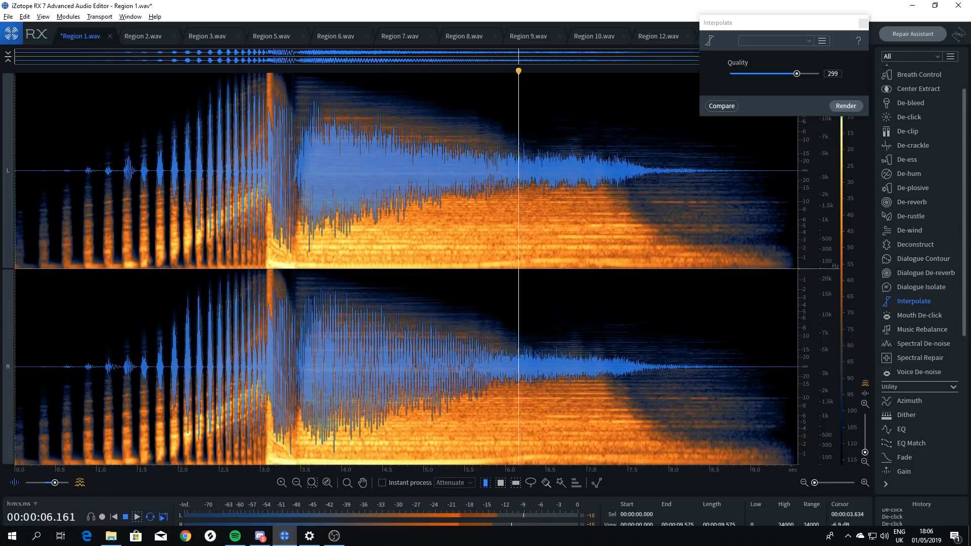
left_click(864, 23)
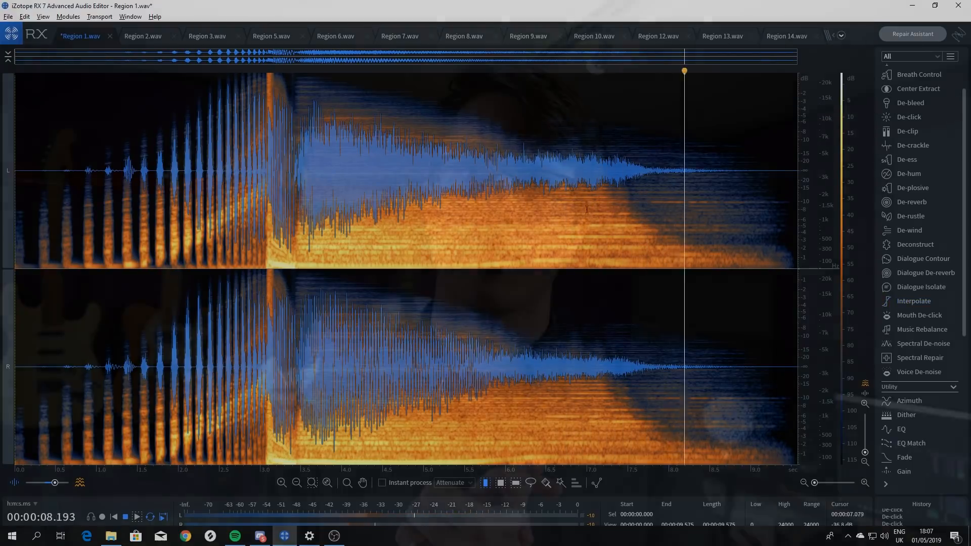